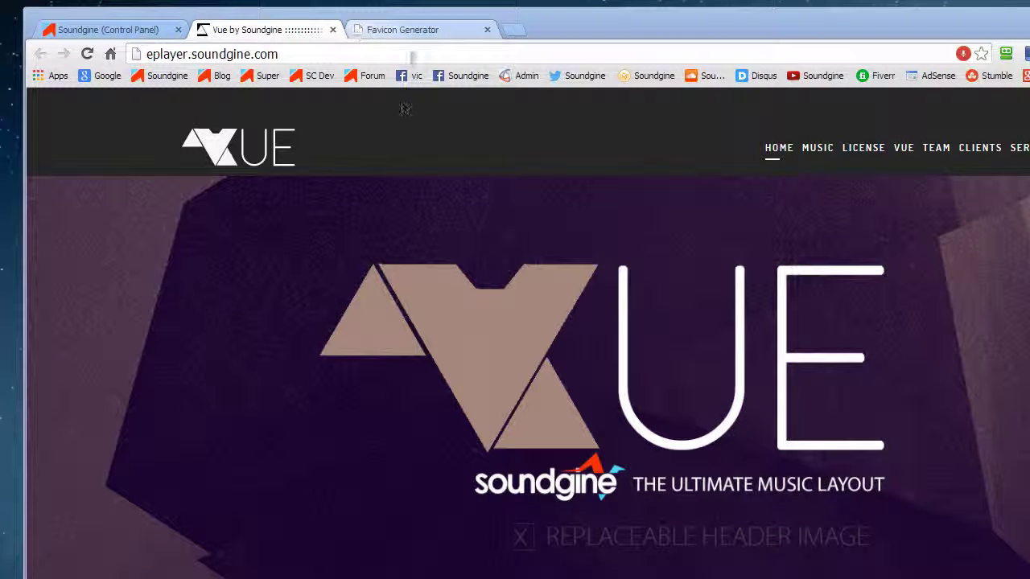
# Step: Glance at the Favicon Generator page, then scroll through the Vue profile page
pyautogui.click(407, 30)
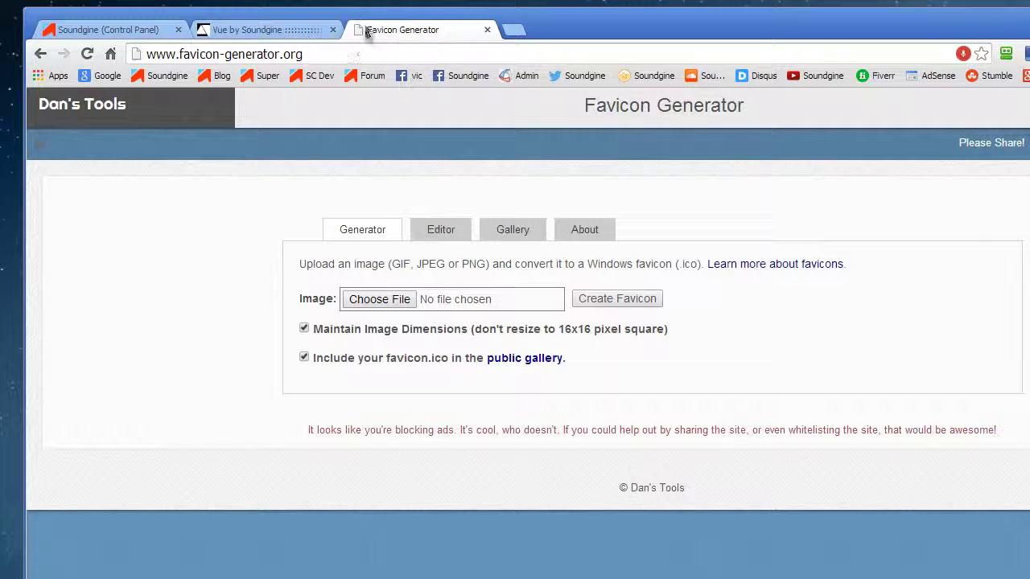
pyautogui.click(285, 31)
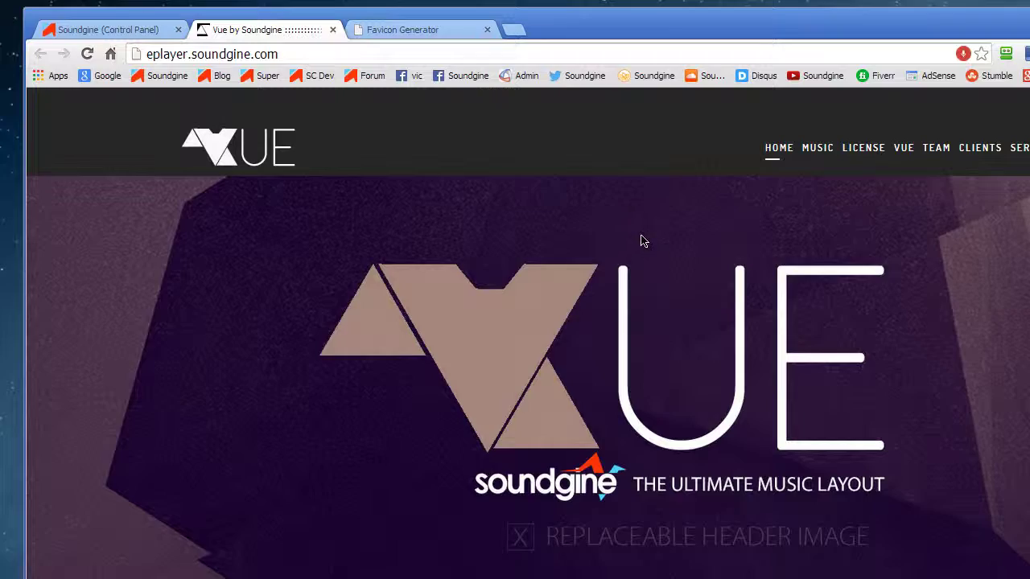
pyautogui.scroll(-10, 642, 240)
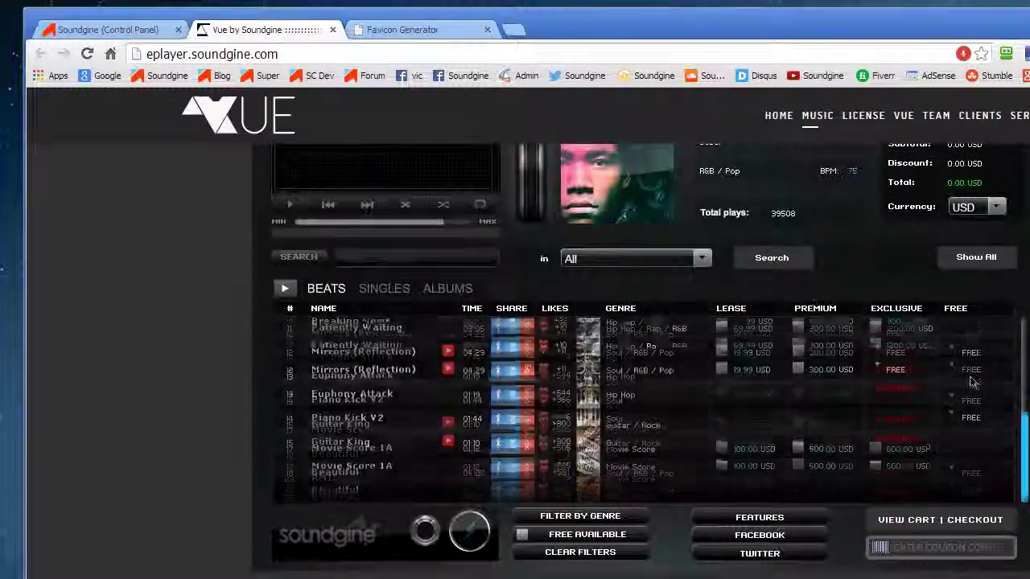
pyautogui.scroll(-15, 974, 383)
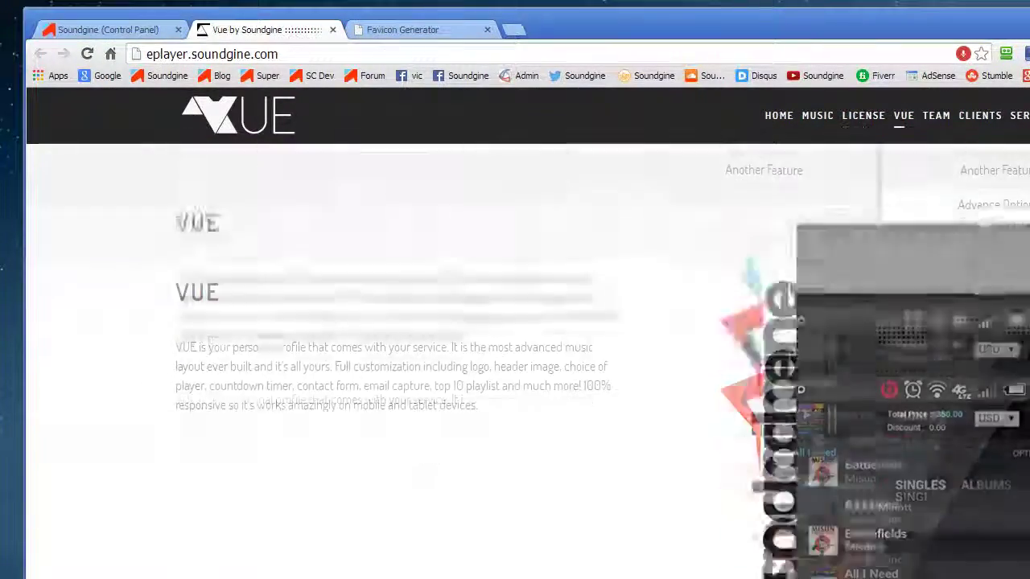
pyautogui.scroll(-15, 388, 354)
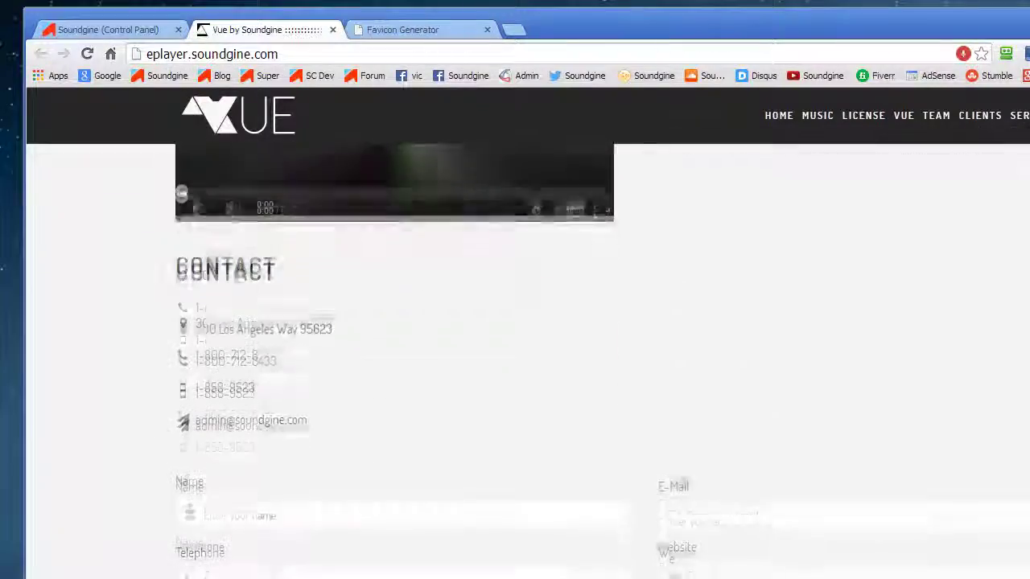
pyautogui.scroll(15, 387, 403)
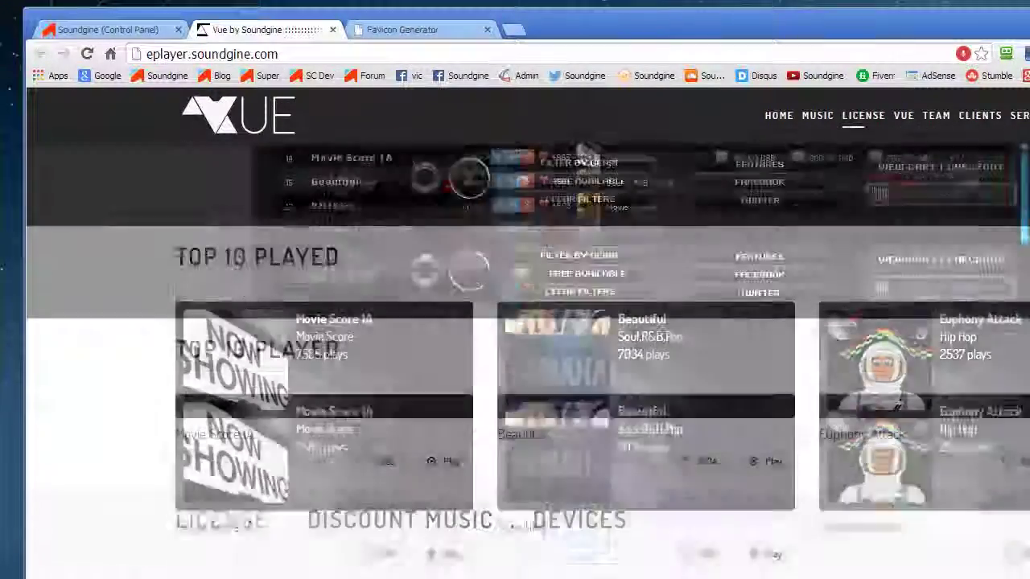
pyautogui.scroll(10, 528, 360)
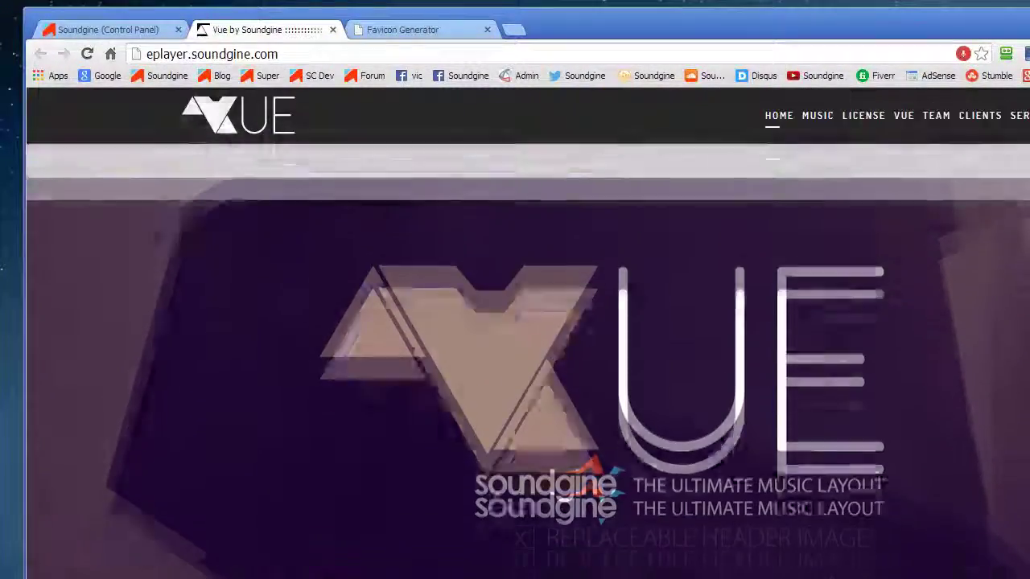
pyautogui.scroll(-3, 527, 338)
pyautogui.scroll(4, 528, 338)
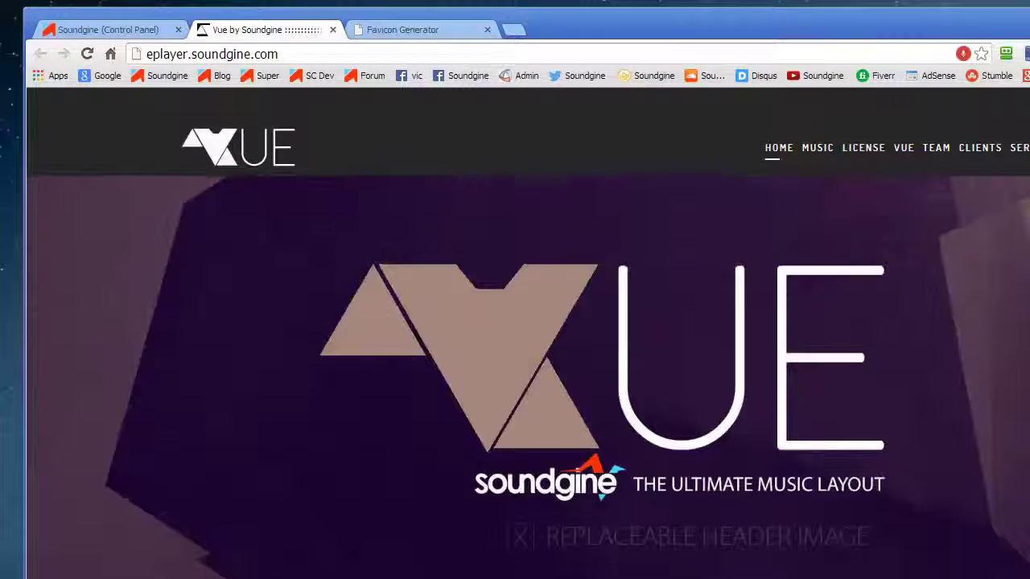
pyautogui.scroll(-3, 476, 221)
pyautogui.scroll(3, 477, 221)
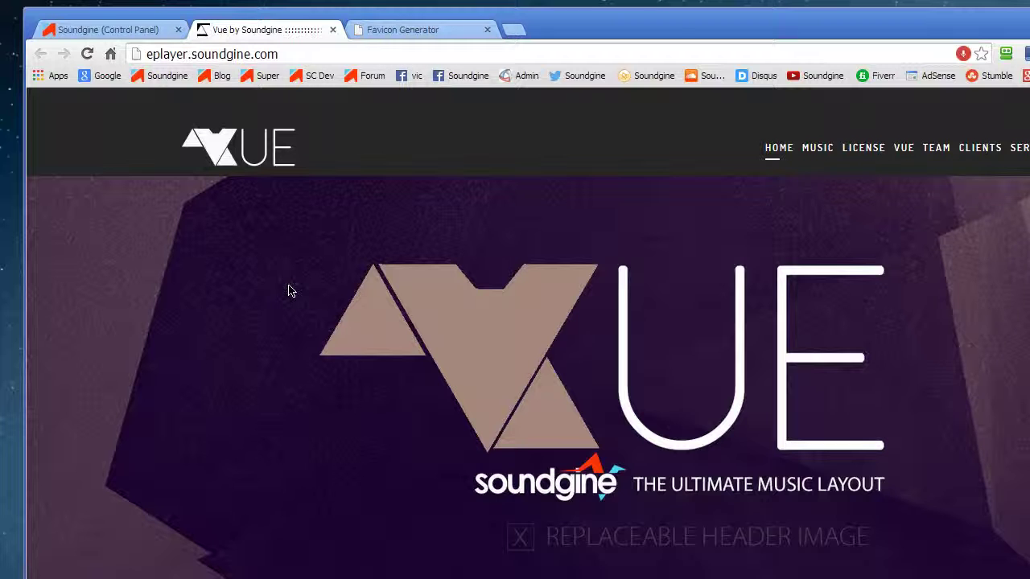
# Step: In the Control Panel, expand Vue, open General Settings and scroll to Upload Favicon
pyautogui.click(144, 30)
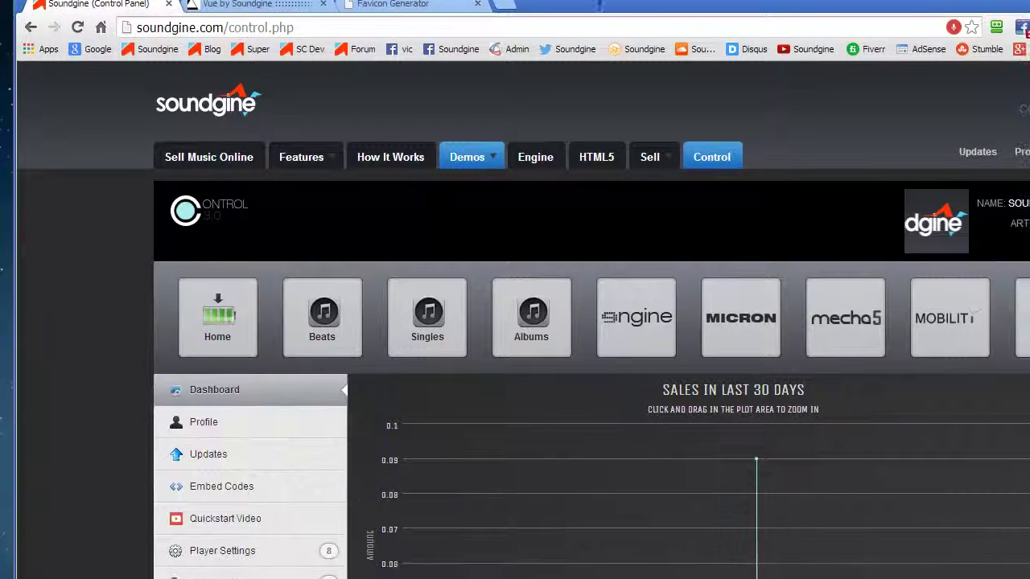
pyautogui.scroll(-1, 412, 253)
pyautogui.scroll(-3, 411, 253)
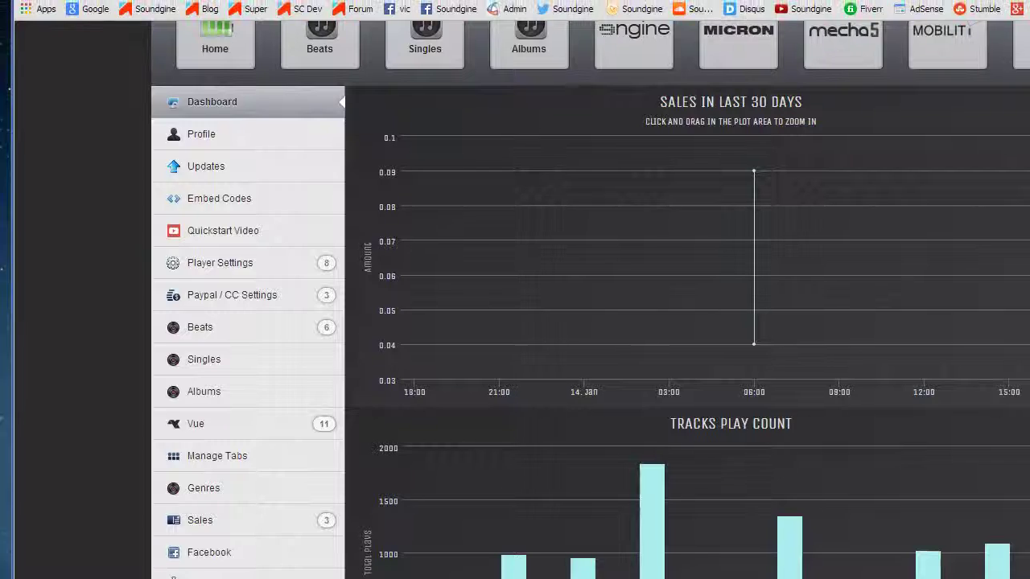
pyautogui.scroll(-1, 206, 391)
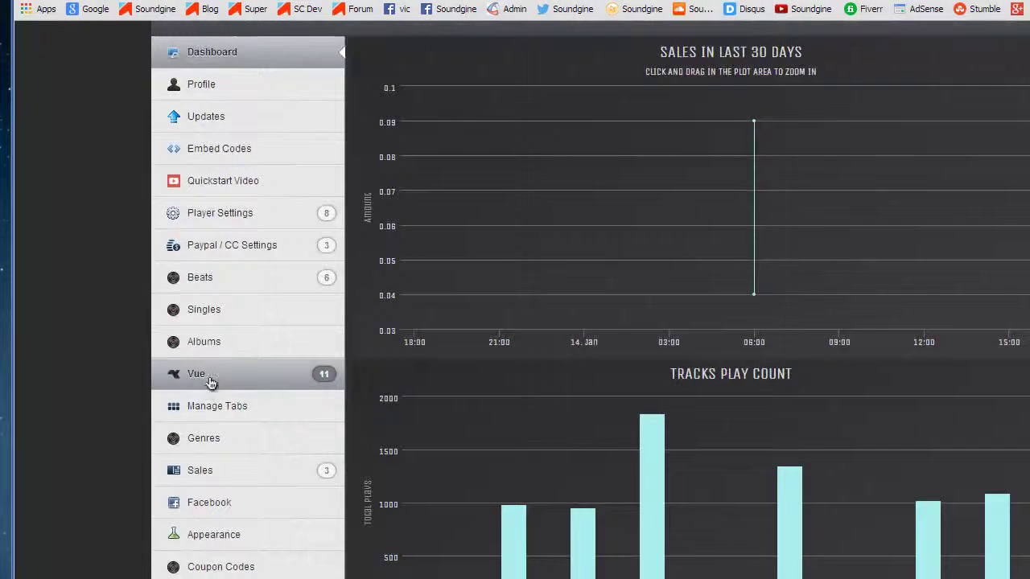
pyautogui.click(209, 378)
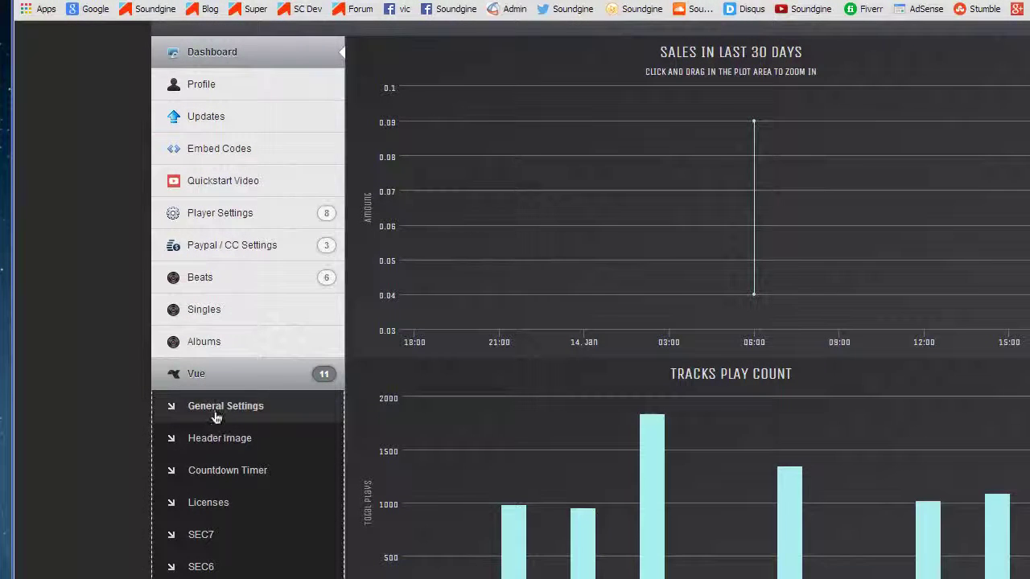
pyautogui.click(216, 409)
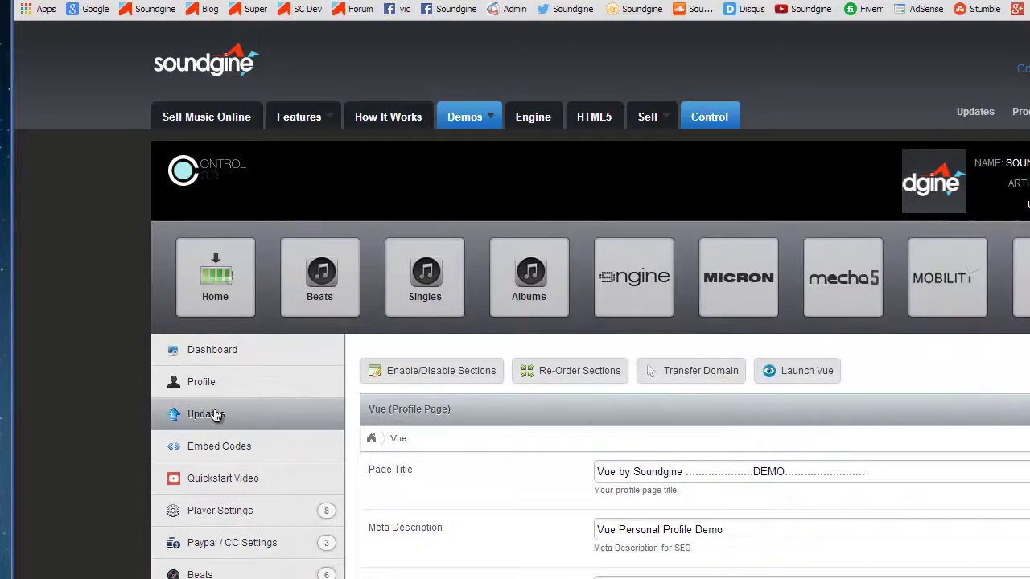
pyautogui.scroll(-3, 404, 424)
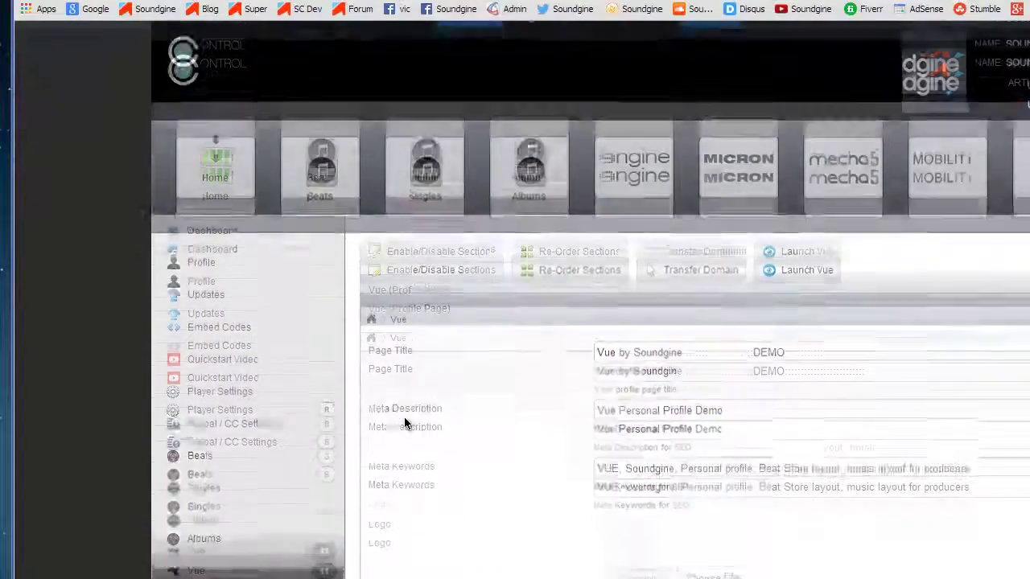
pyautogui.scroll(-3, 404, 417)
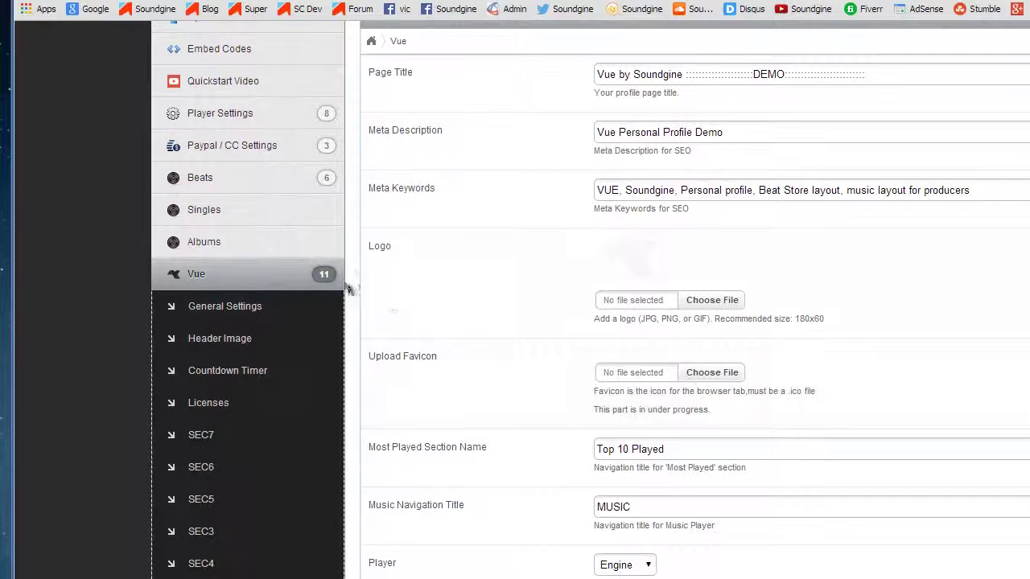
# Step: Choose favicon.ico from the record fav folder for the Upload Favicon field
pyautogui.click(710, 370)
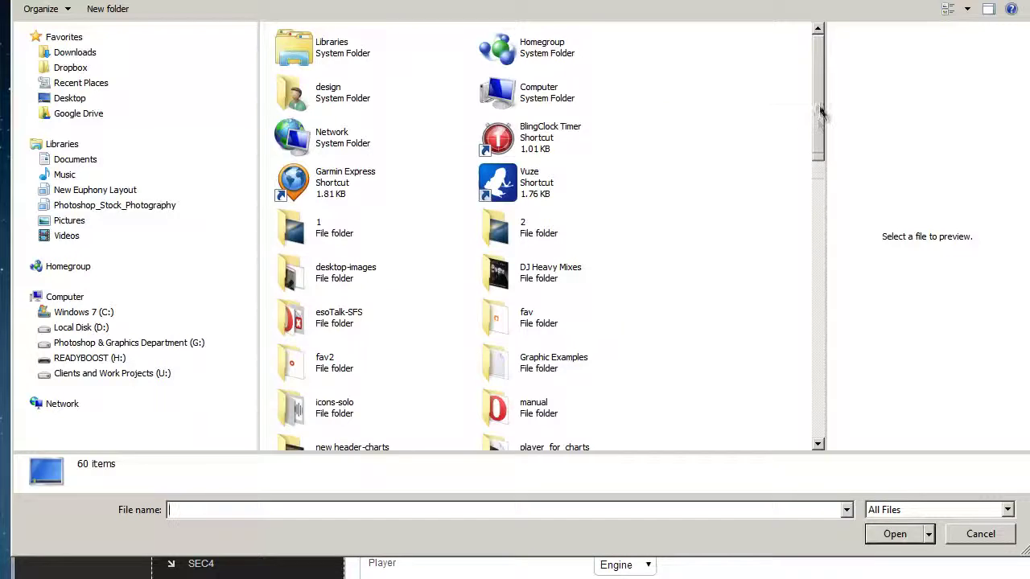
pyautogui.moveTo(817, 105); pyautogui.dragTo(816, 156)
pyautogui.doubleClick(508, 330)
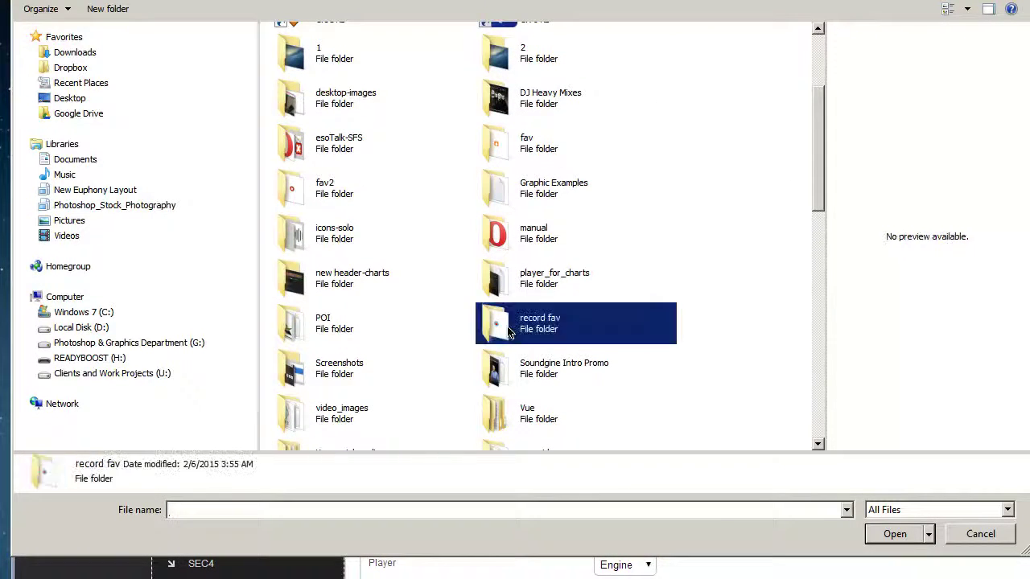
pyautogui.click(318, 77)
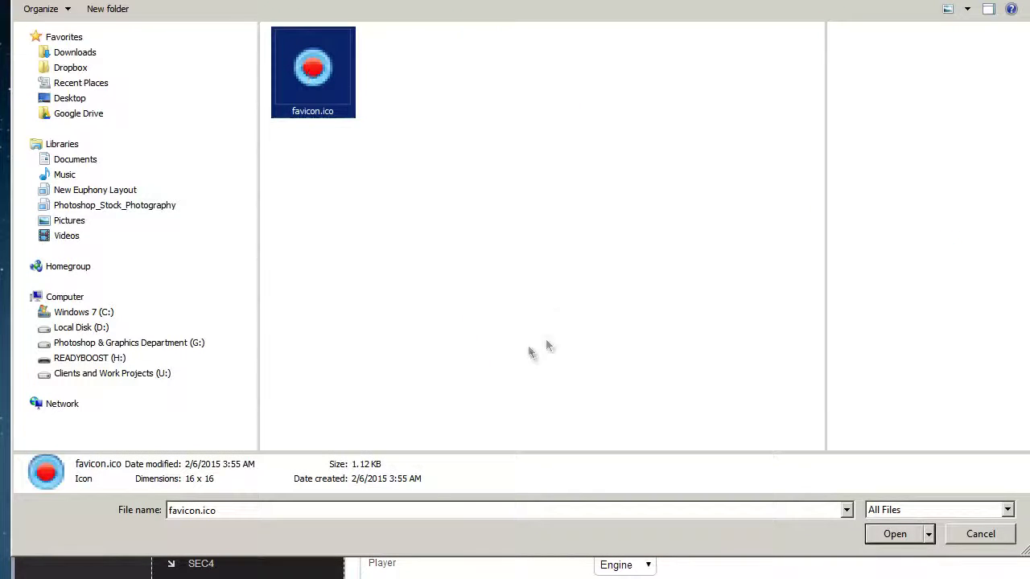
pyautogui.click(893, 534)
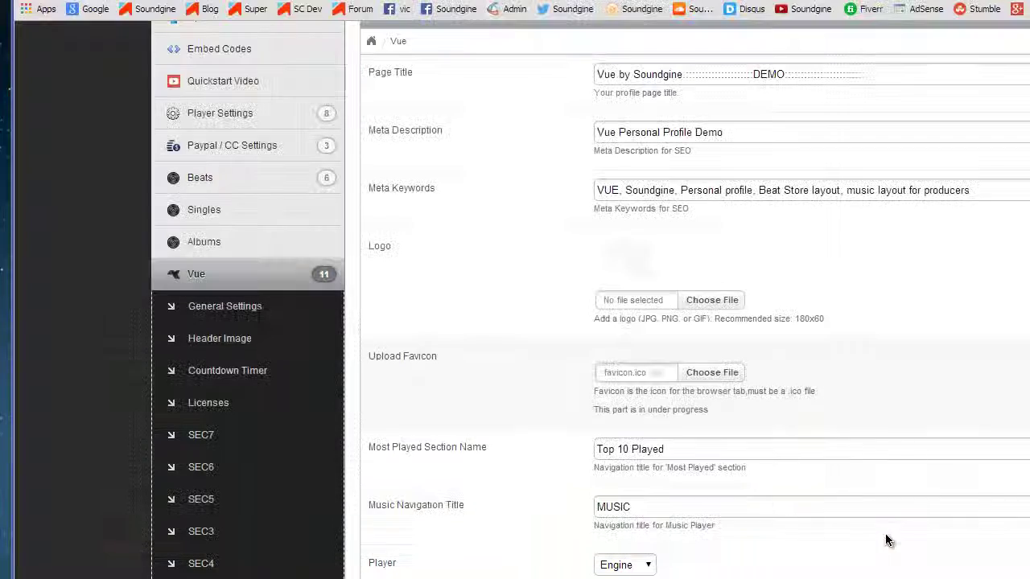
pyautogui.scroll(-4, 867, 402)
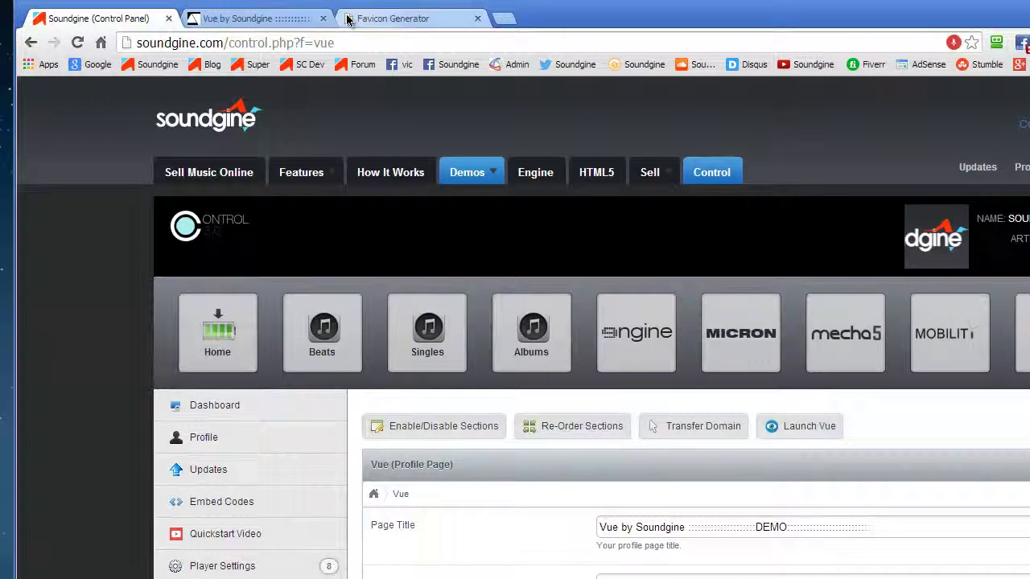
# Step: Reload the Vue by Soundgine tab and scroll the page to check the red round favicon
pyautogui.click(256, 19)
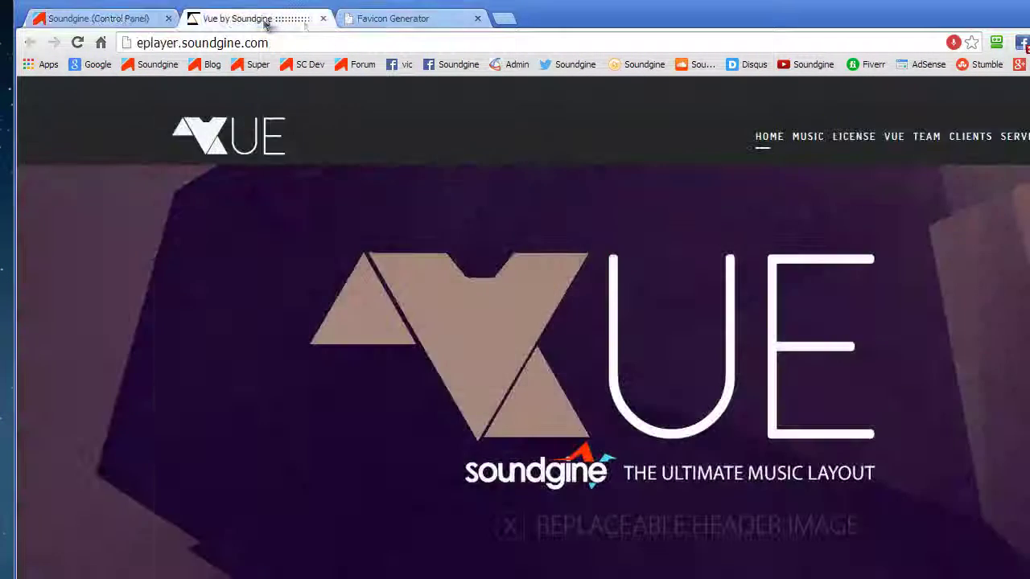
pyautogui.click(77, 45)
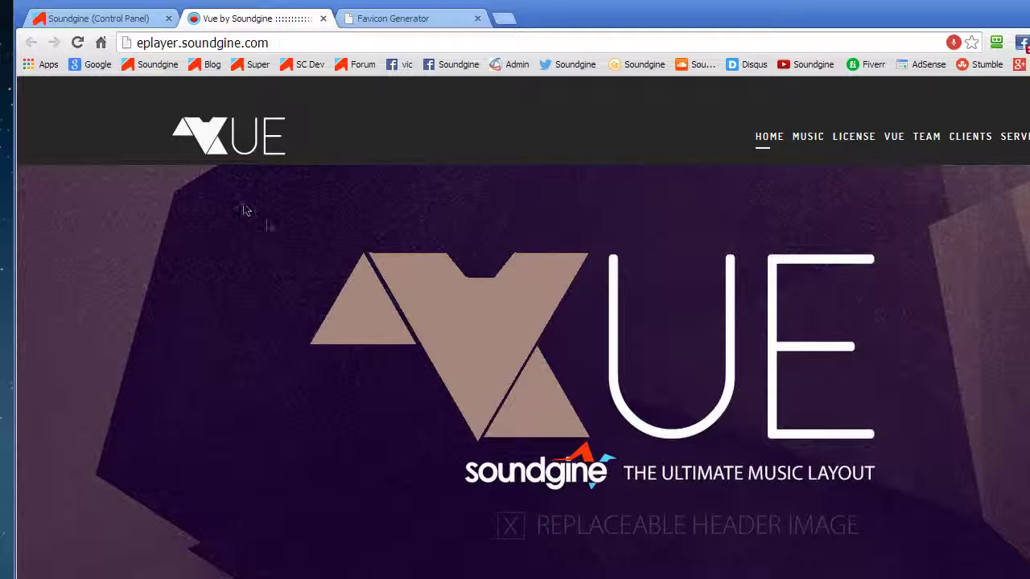
pyautogui.scroll(-2, 322, 260)
pyautogui.scroll(2, 322, 260)
pyautogui.scroll(-2, 296, 241)
pyautogui.scroll(2, 296, 242)
# Step: Scroll the Control Panel to the red Upload Favicon preview, then focus Iconfinder's icon search box
pyautogui.click(90, 23)
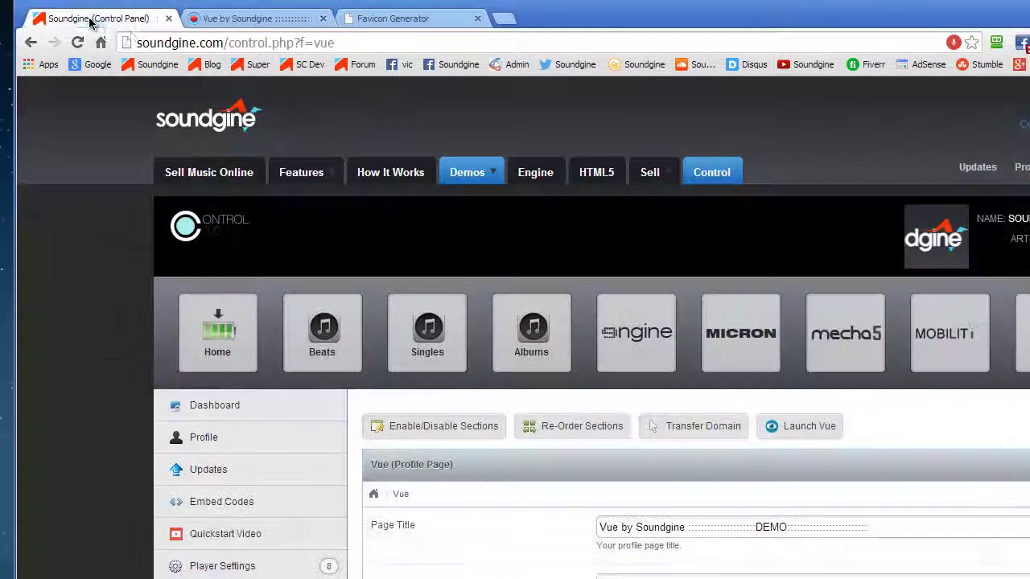
pyautogui.scroll(-3, 606, 564)
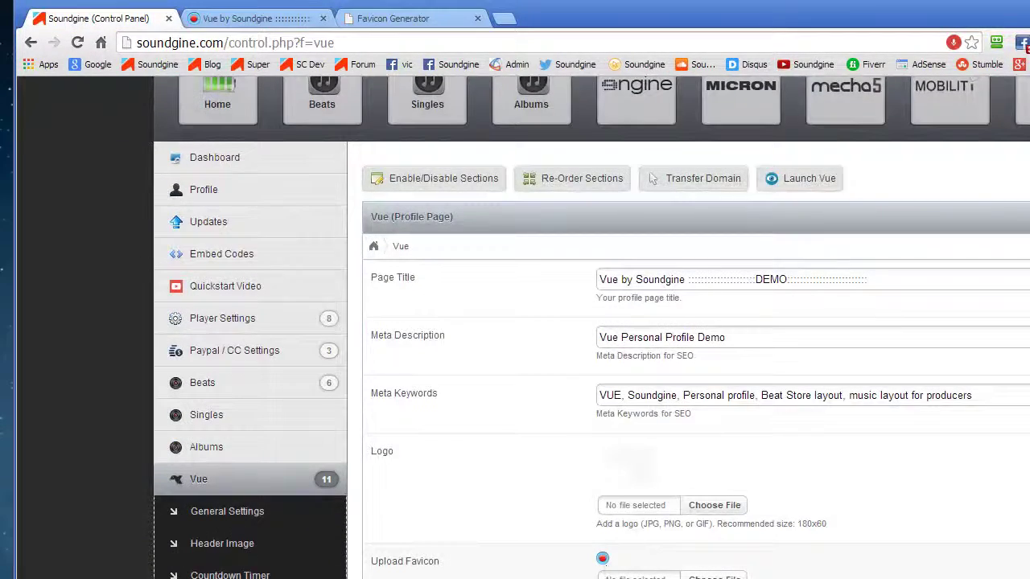
pyautogui.scroll(-1, 602, 559)
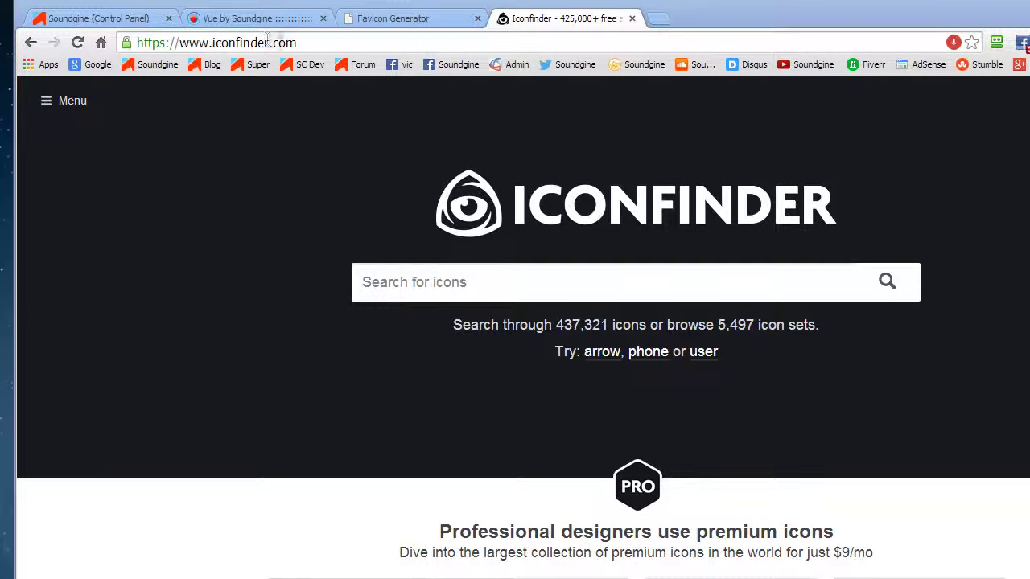
pyautogui.click(418, 278)
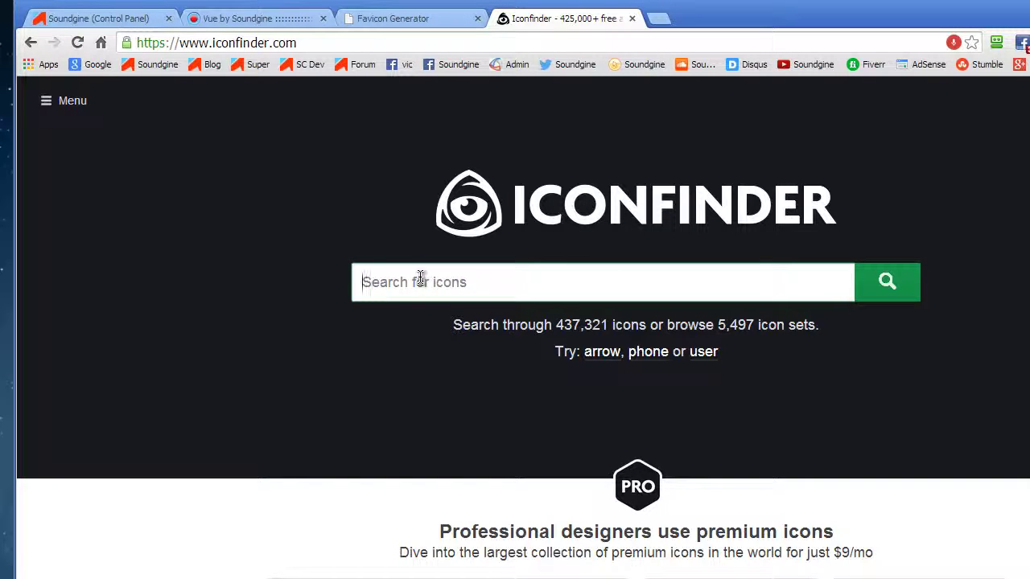
# Step: Search Iconfinder for 'star', limited to free icons of at most 16 px
pyautogui.write('star')
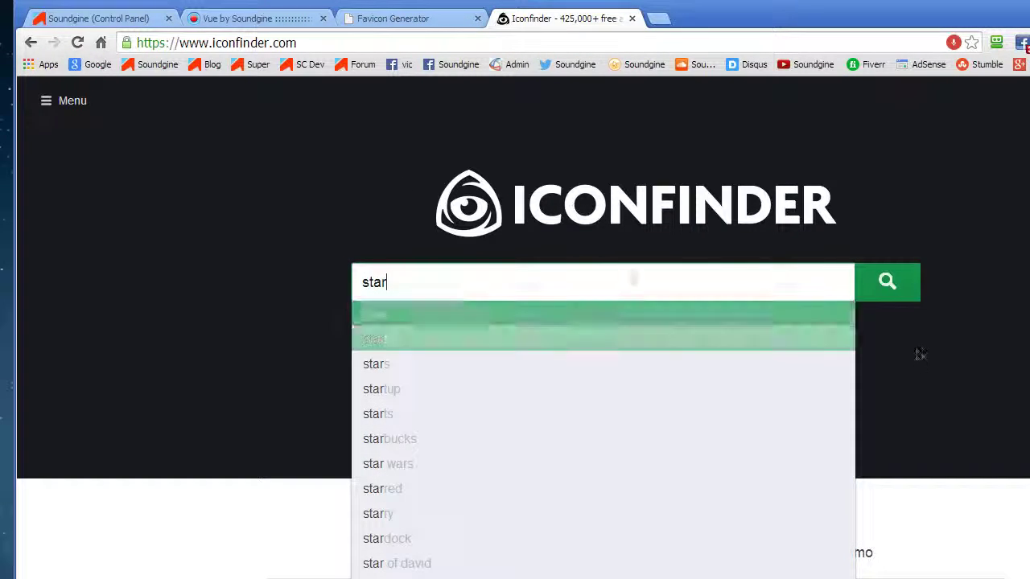
pyautogui.click(902, 285)
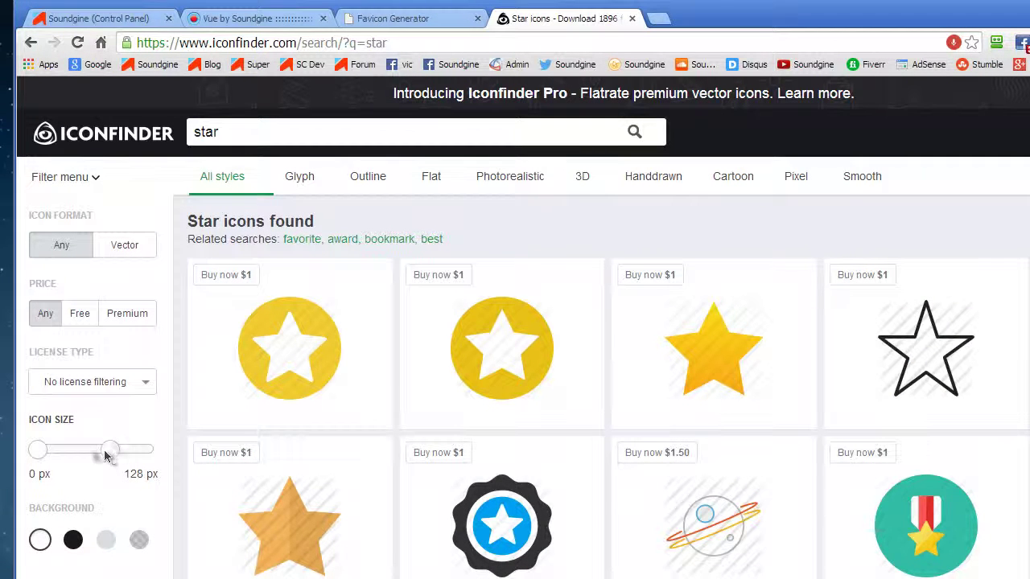
pyautogui.moveTo(106, 455); pyautogui.dragTo(58, 456)
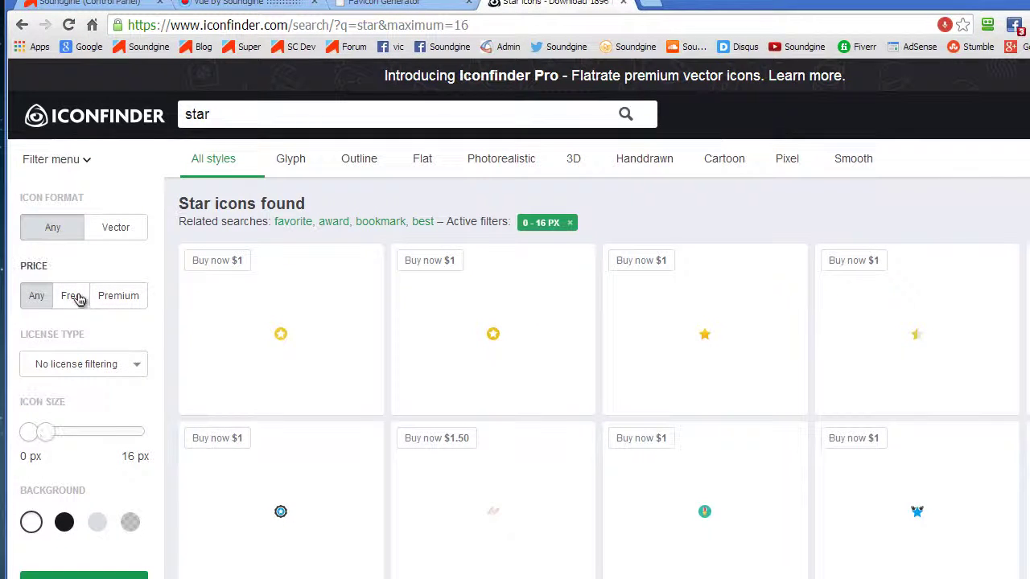
pyautogui.click(85, 315)
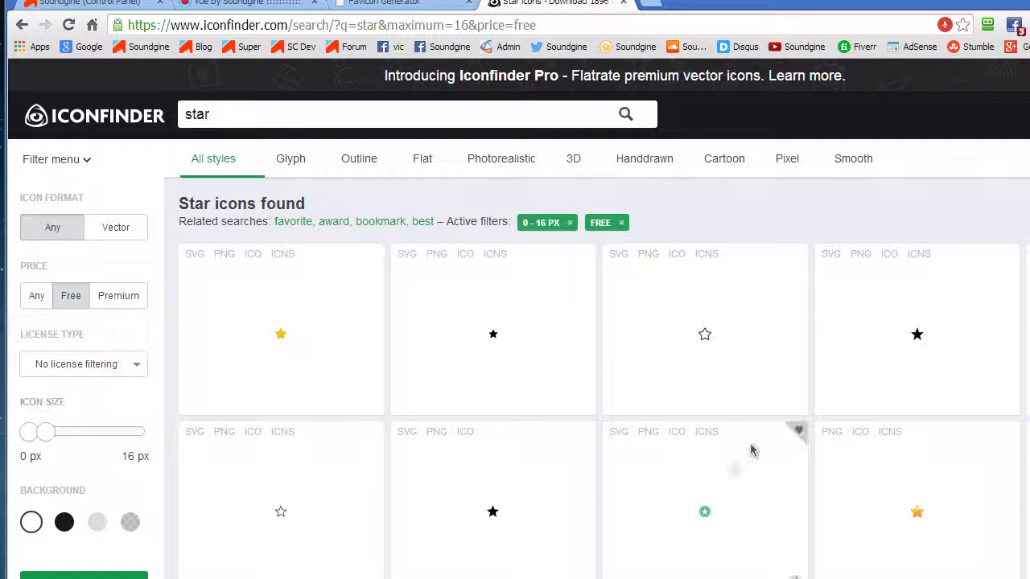
# Step: Save the green star icon to the Desktop as 6-16.png
pyautogui.scroll(-1, 708, 451)
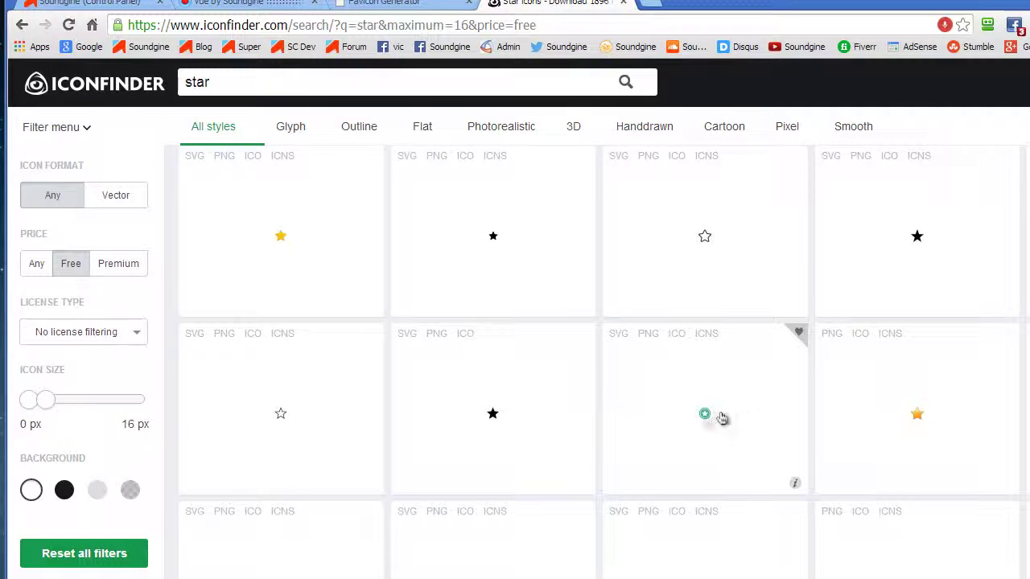
pyautogui.rightClick(706, 416)
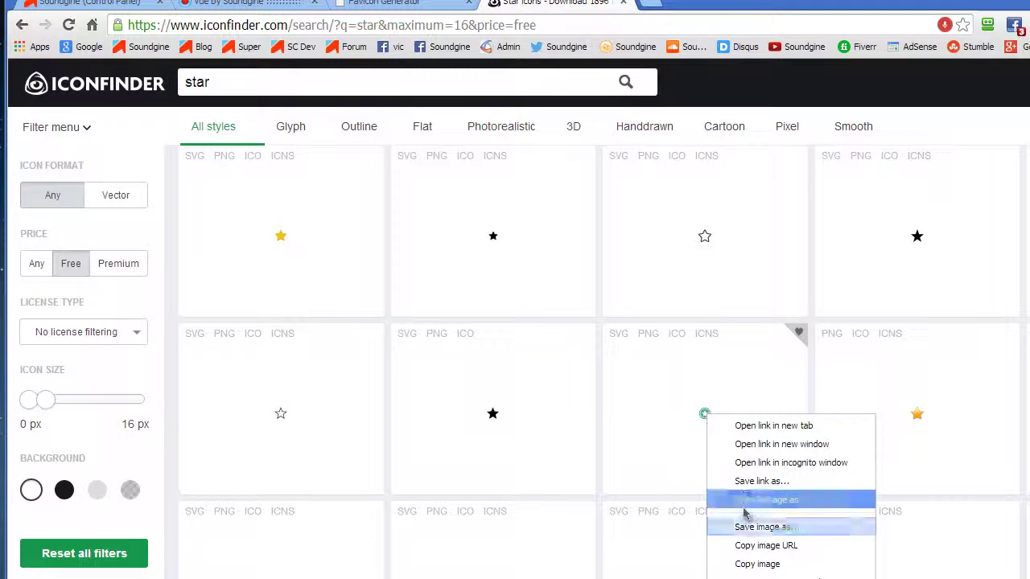
pyautogui.click(744, 537)
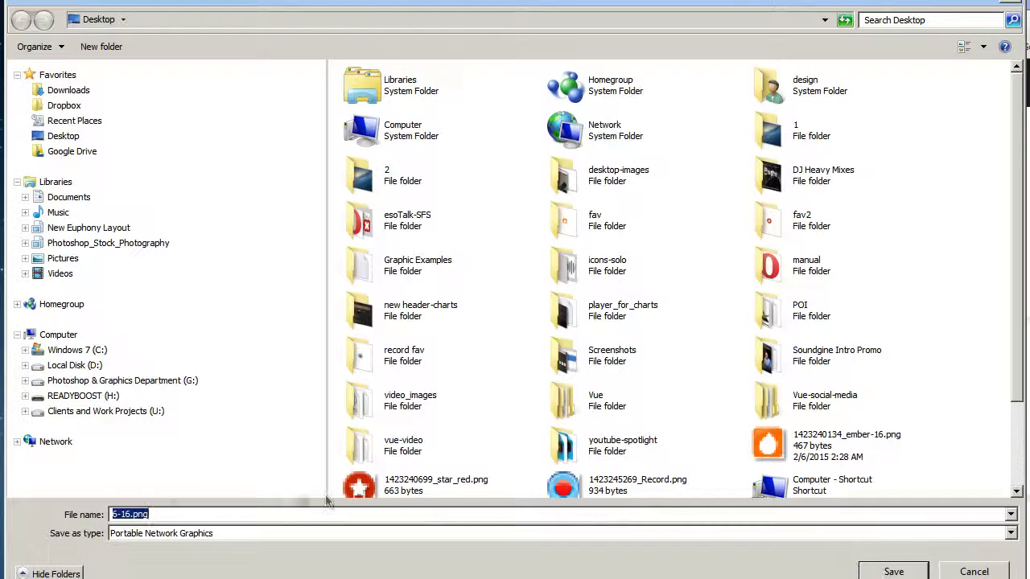
pyautogui.click(900, 572)
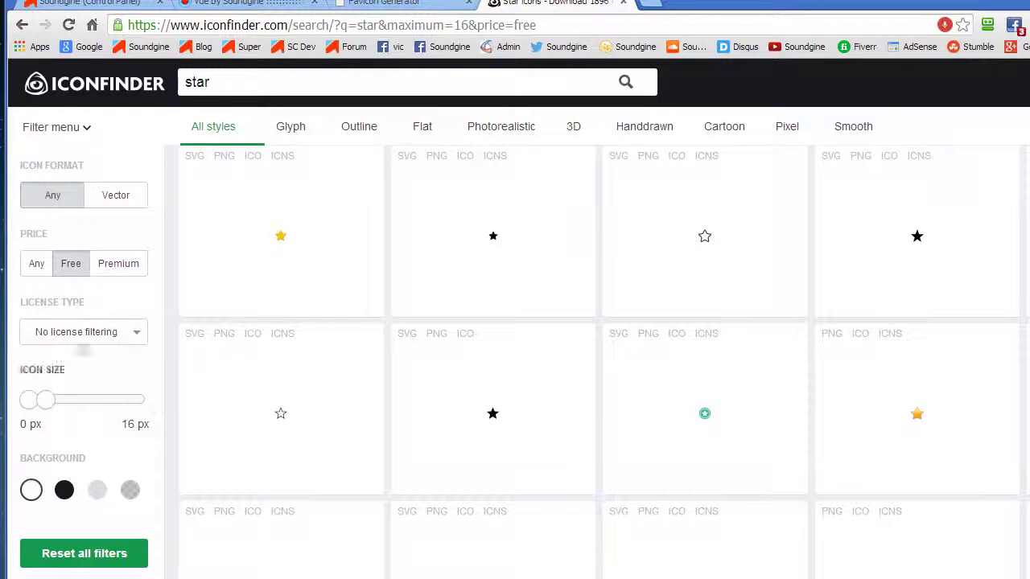
pyautogui.click(464, 6)
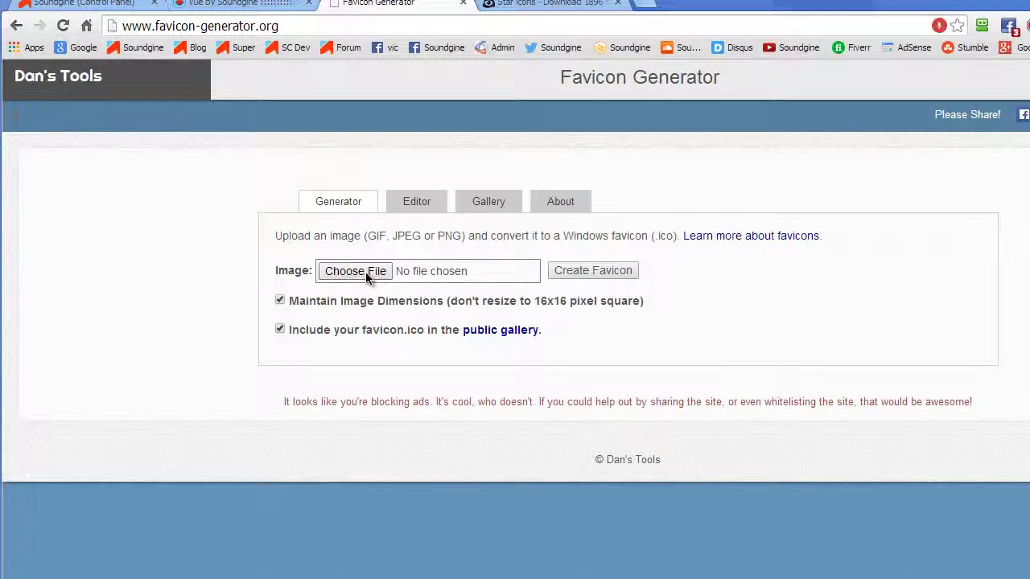
# Step: Browse for an image in Favicon Generator's converter, then cancel without choosing a file
pyautogui.click(365, 272)
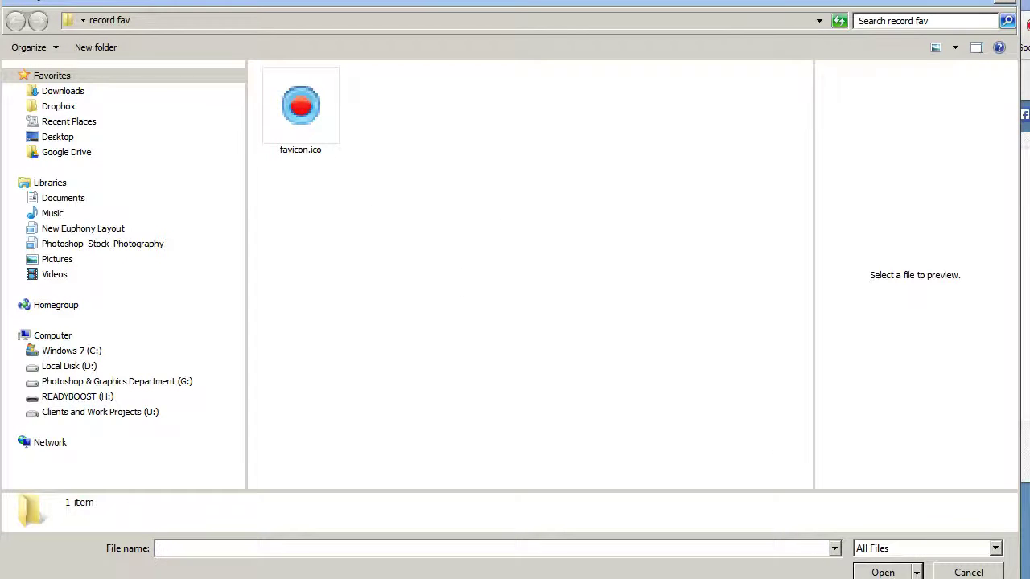
pyautogui.click(968, 572)
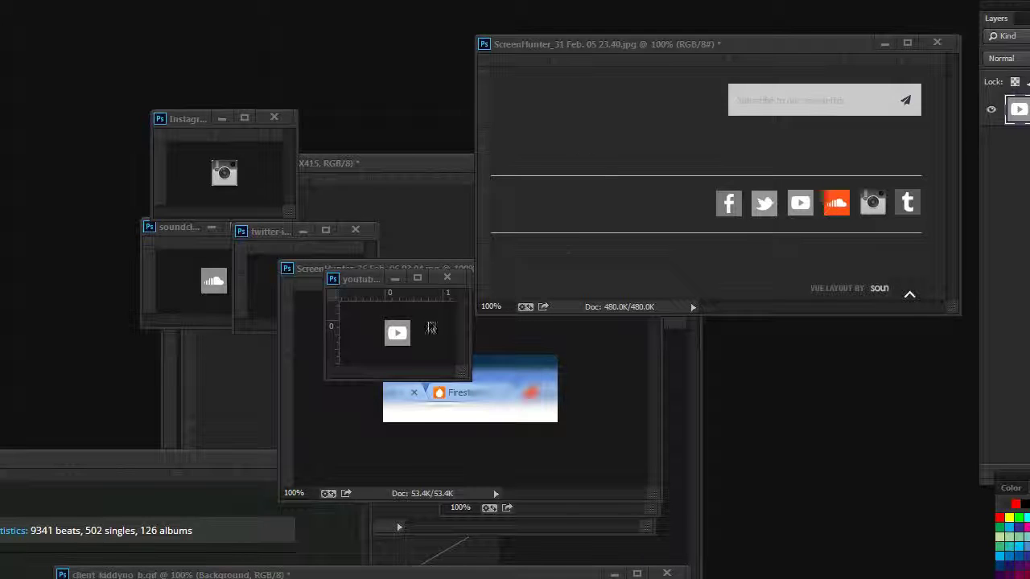
# Step: Move the youtube-icon.png window up and right, then enlarge it
pyautogui.moveTo(354, 281); pyautogui.dragTo(419, 272)
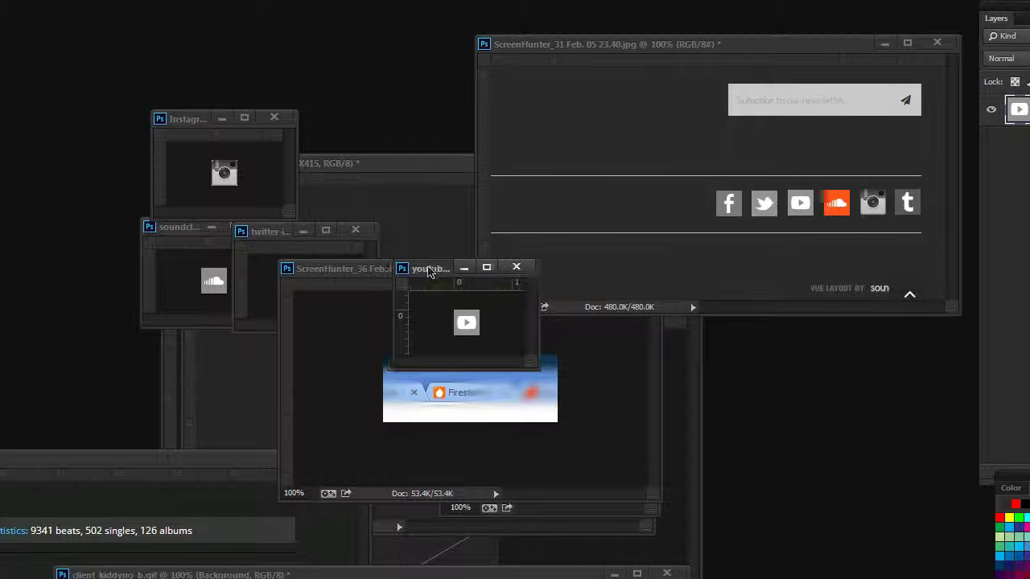
pyautogui.moveTo(418, 272); pyautogui.dragTo(416, 272)
pyautogui.moveTo(527, 366); pyautogui.dragTo(555, 406)
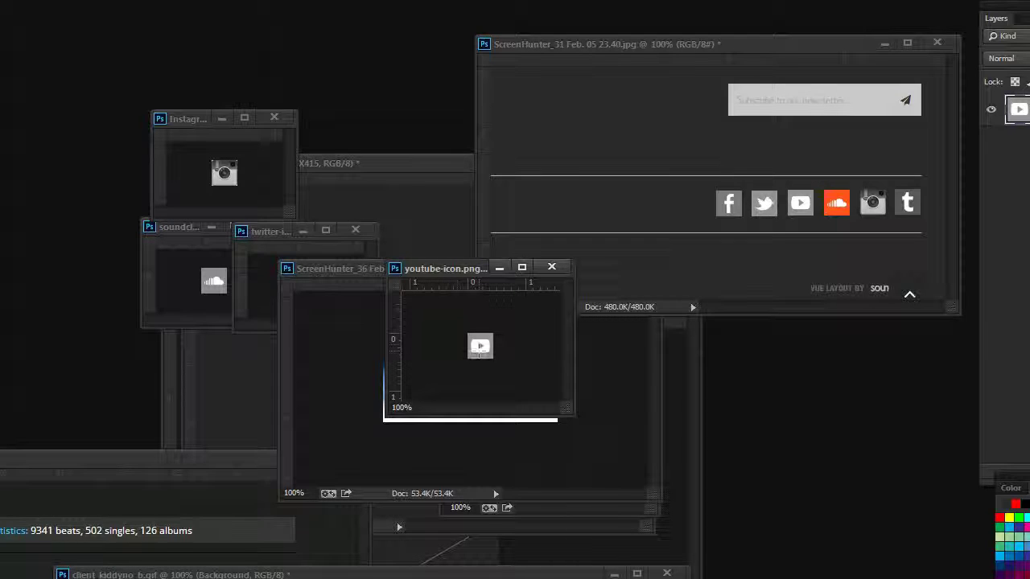
# Step: Create a new 16 × 16 px transparent Photoshop document, replacing the default 550 × 415
pyautogui.hotkey('ctrl', 'n')
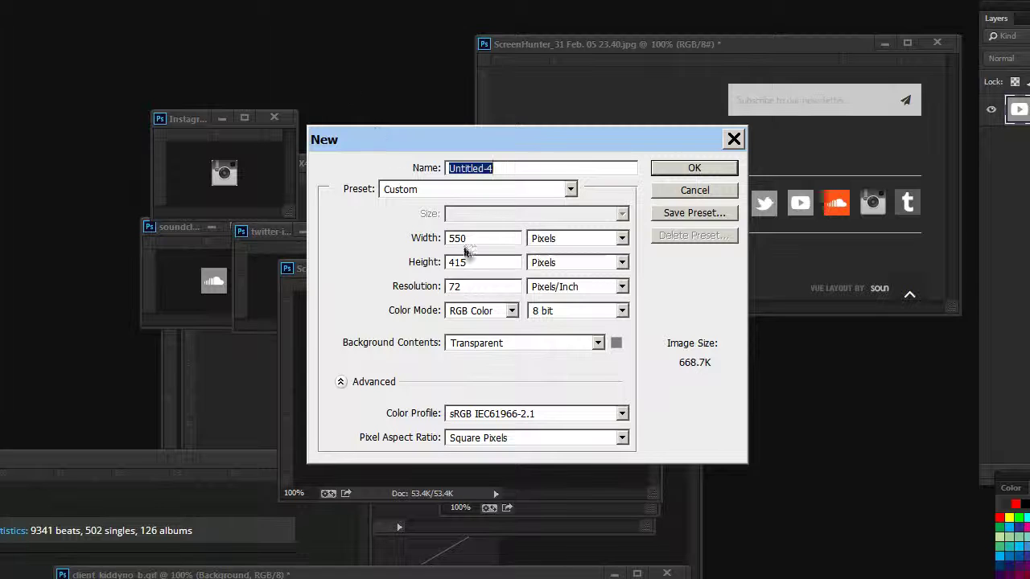
pyautogui.doubleClick(465, 238)
pyautogui.press('BackSpace')
pyautogui.write('16')
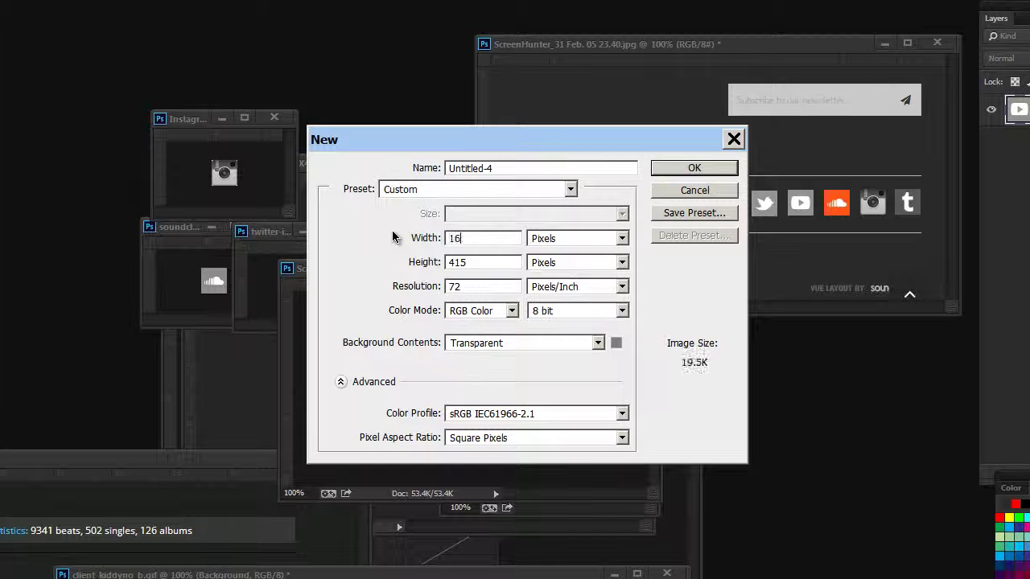
pyautogui.doubleClick(482, 260)
pyautogui.press('BackSpace')
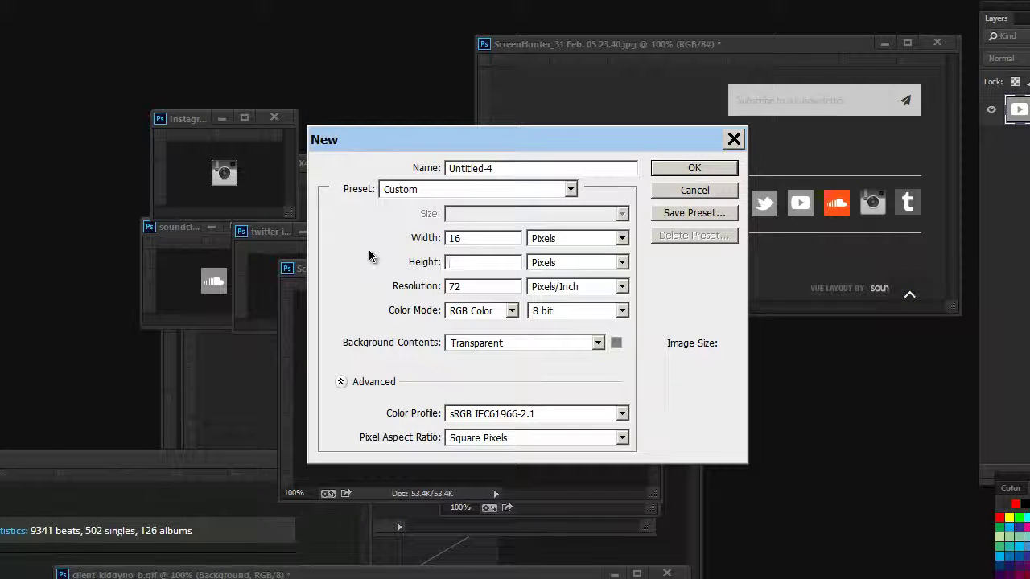
pyautogui.write('16')
pyautogui.click(695, 169)
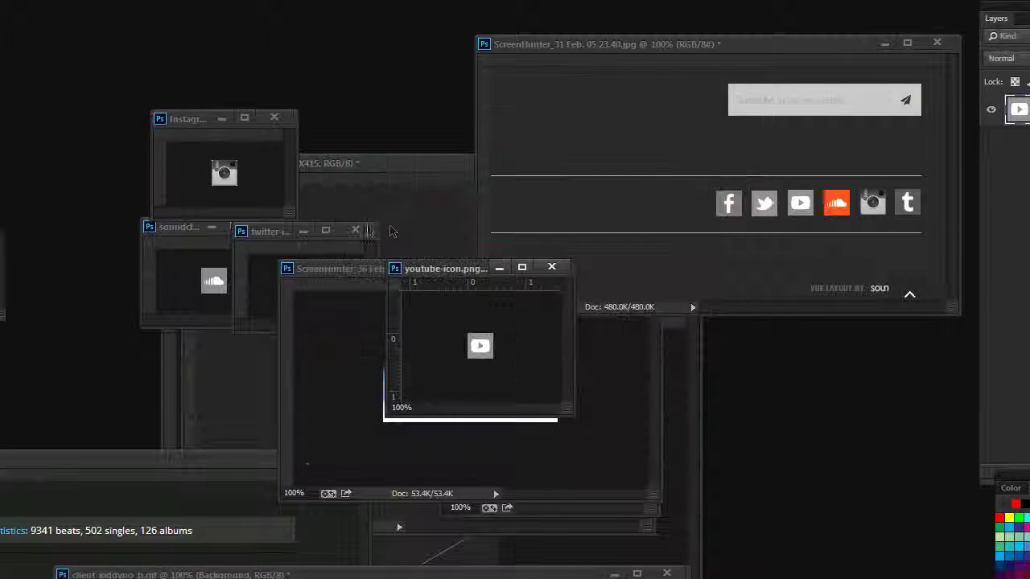
# Step: Position the Untitled-4 window over the youtube icon and enlarge it slightly
pyautogui.moveTo(71, 233); pyautogui.dragTo(463, 345)
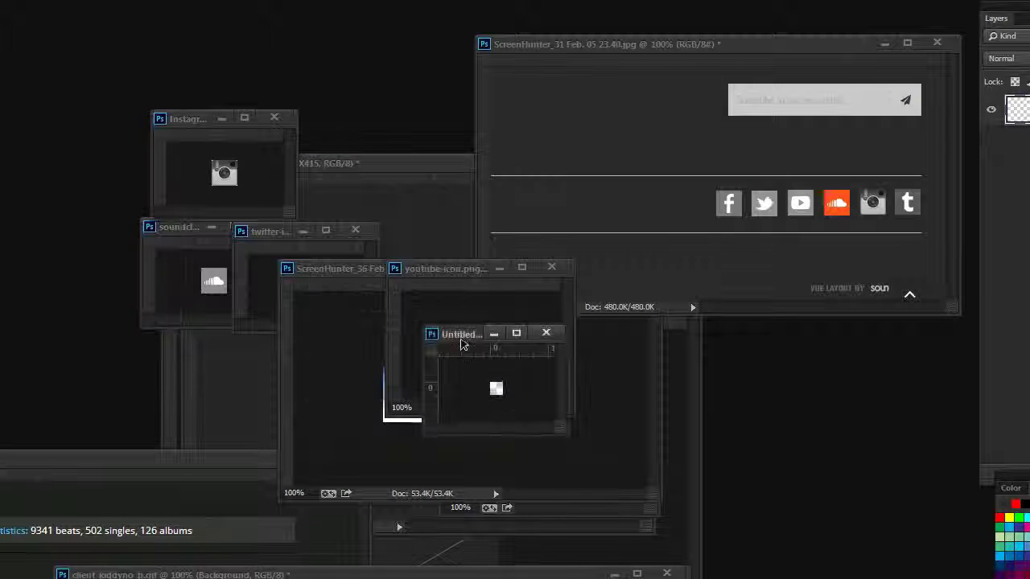
pyautogui.moveTo(568, 434); pyautogui.dragTo(586, 452)
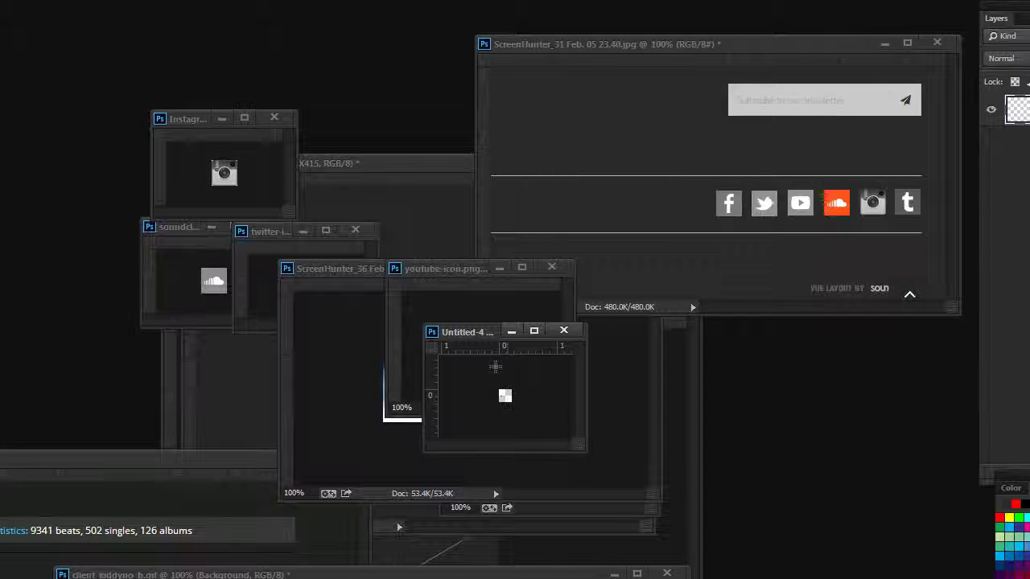
pyautogui.moveTo(487, 332); pyautogui.dragTo(467, 313)
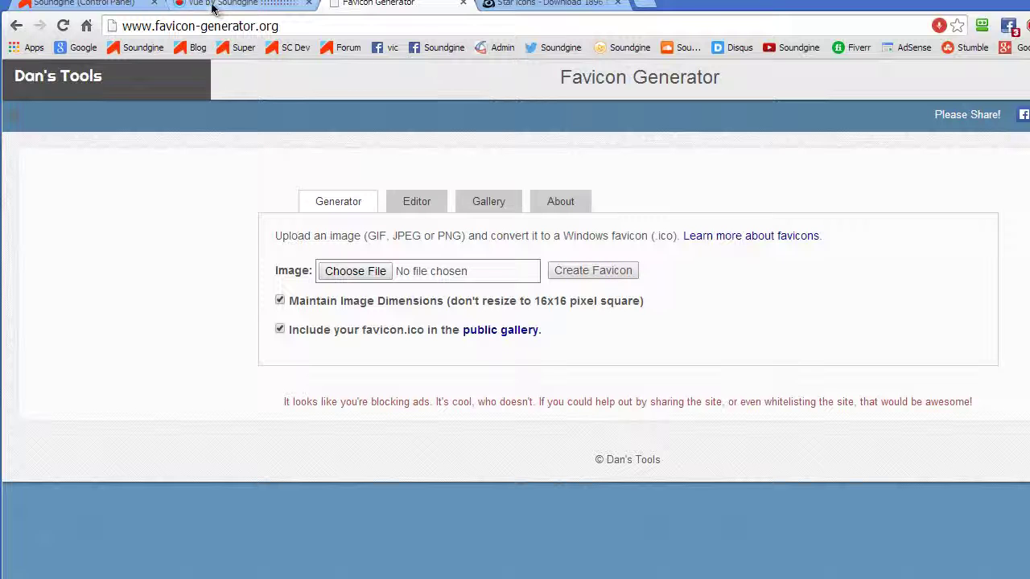
# Step: Scroll the Control Panel's Vue profile settings to find the Upload Favicon field
pyautogui.click(86, 3)
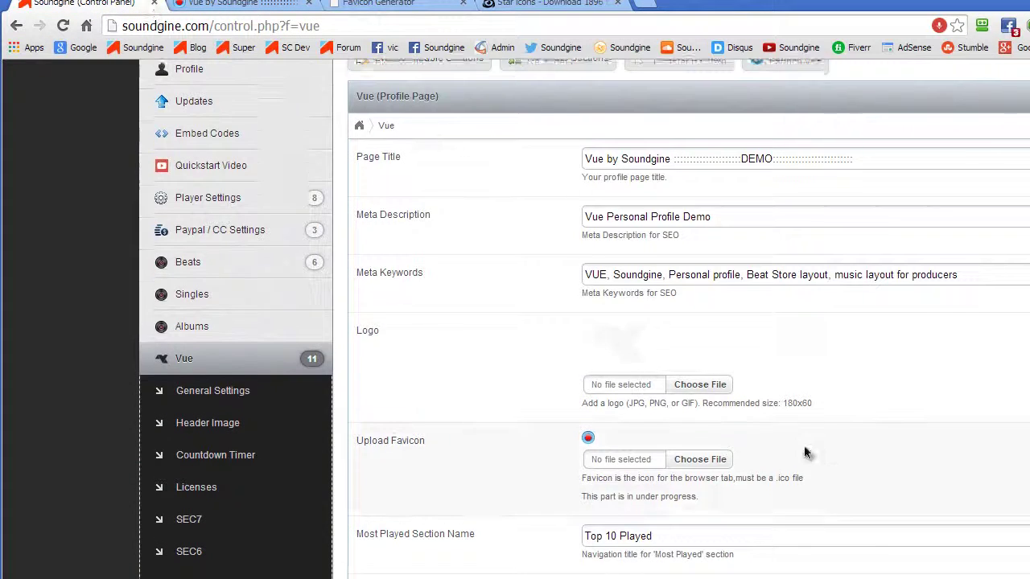
pyautogui.scroll(-1, 692, 414)
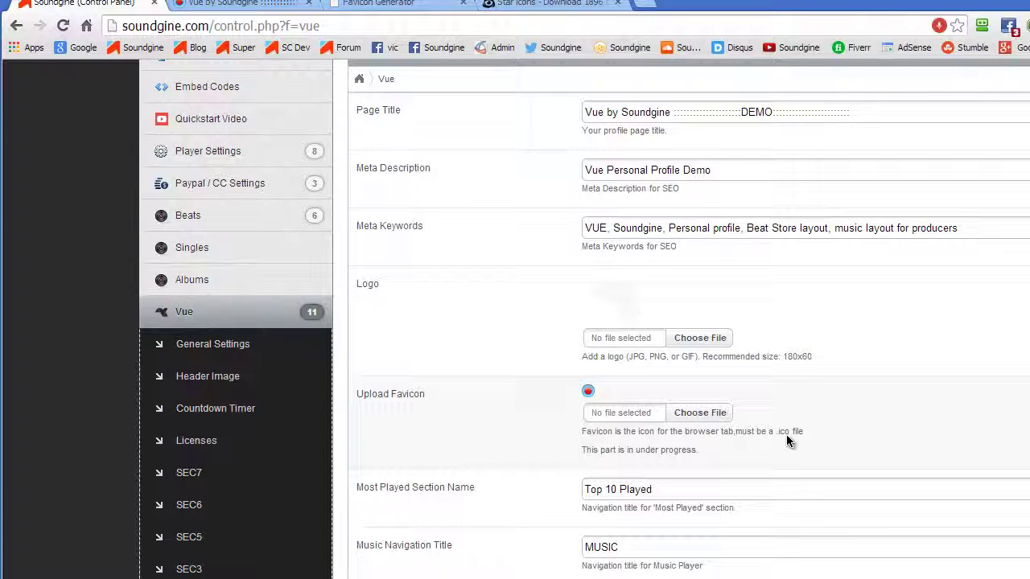
pyautogui.scroll(3, 828, 385)
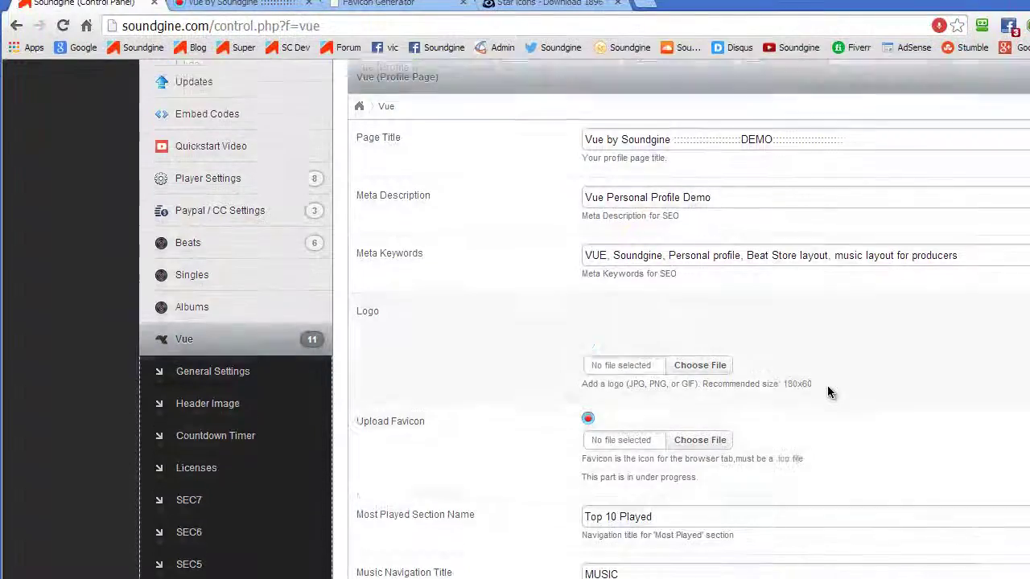
pyautogui.scroll(-2, 827, 391)
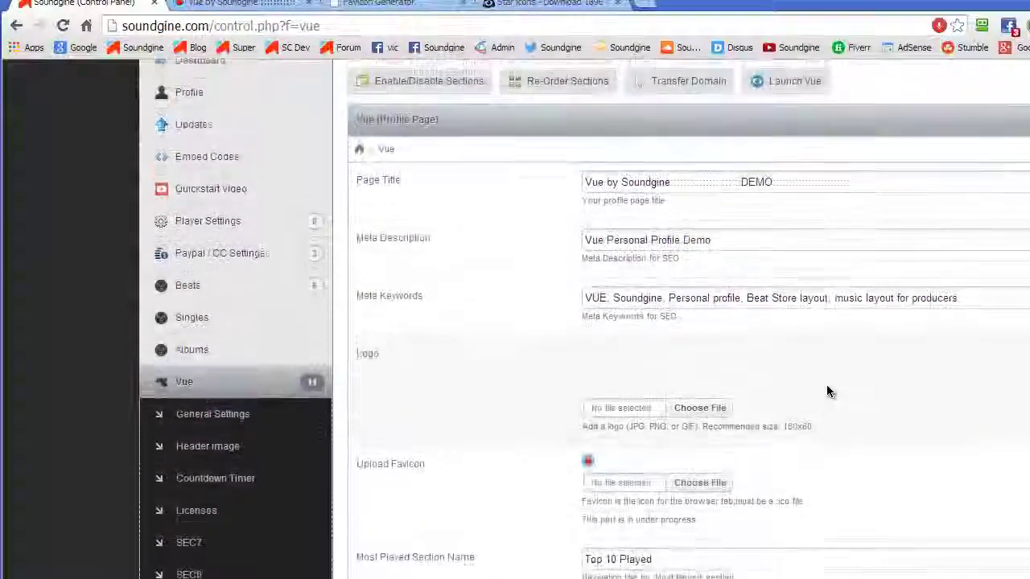
pyautogui.scroll(1, 827, 391)
# Step: Switch to the Vue by Soundgine tab to view its favicon
pyautogui.click(225, 6)
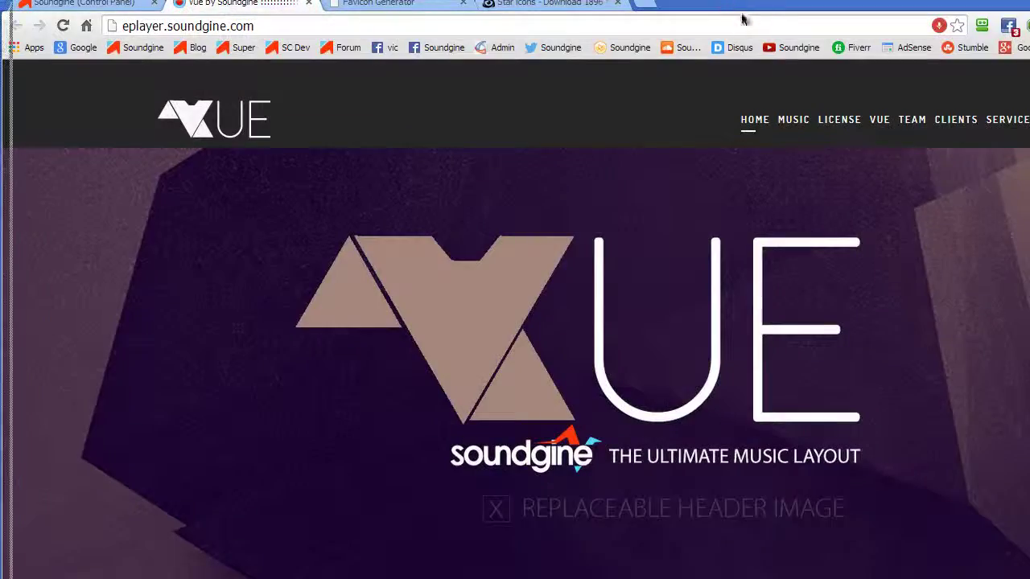